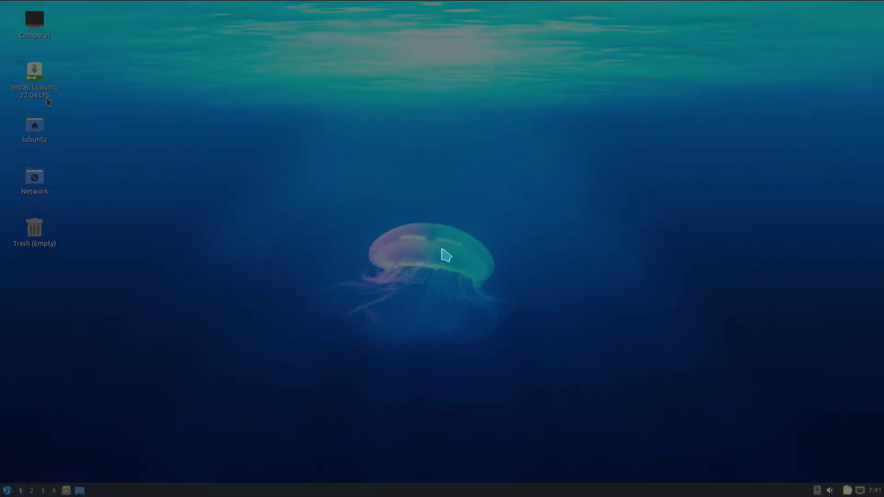
Launch the Lubuntu 22.04 installer in American English and set the timezone to America/Yellowknife
left_click(47, 98)
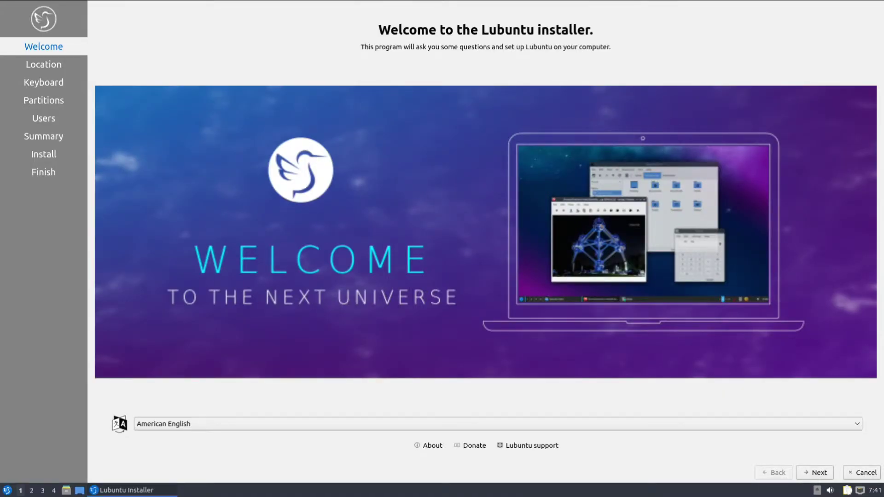
left_click(857, 424)
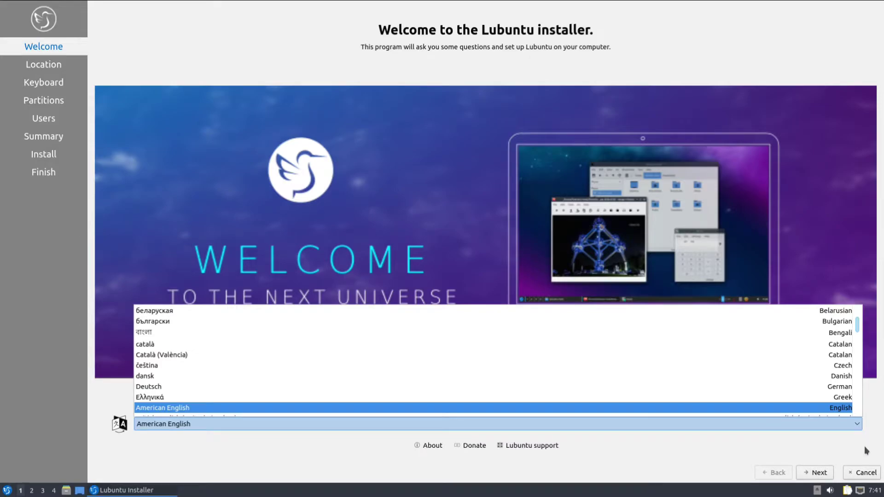
left_click(863, 446)
left_click(811, 474)
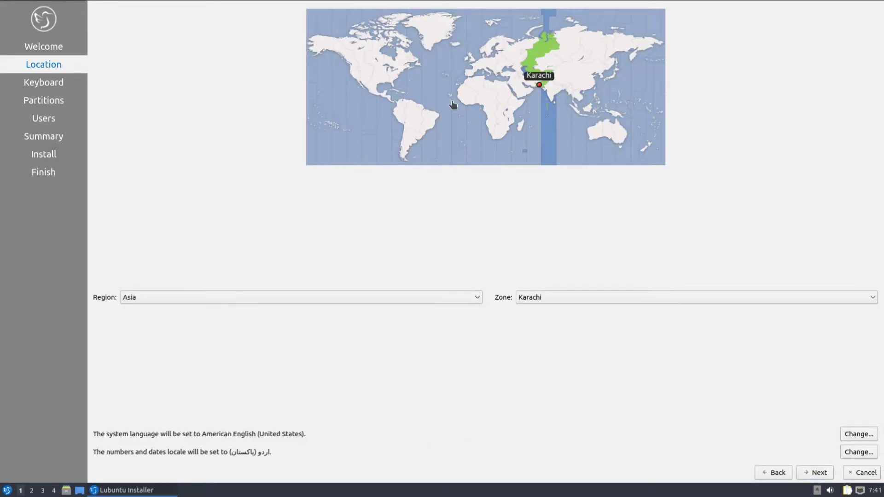
left_click(359, 48)
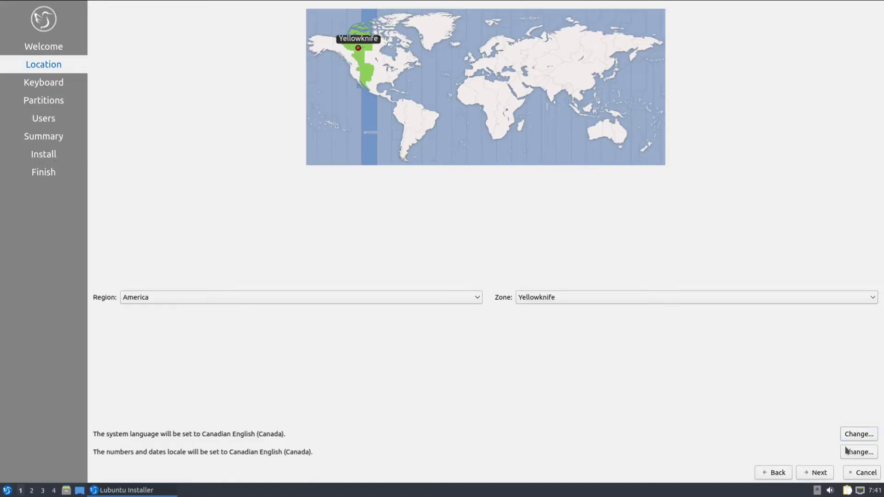
left_click(823, 473)
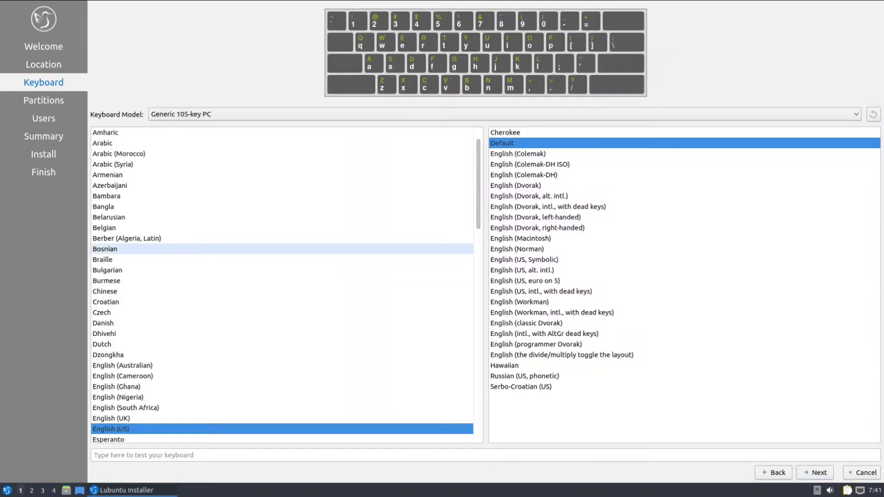
Keep the English (US) keyboard layout and choose Manual partitioning for the disk
left_click(817, 473)
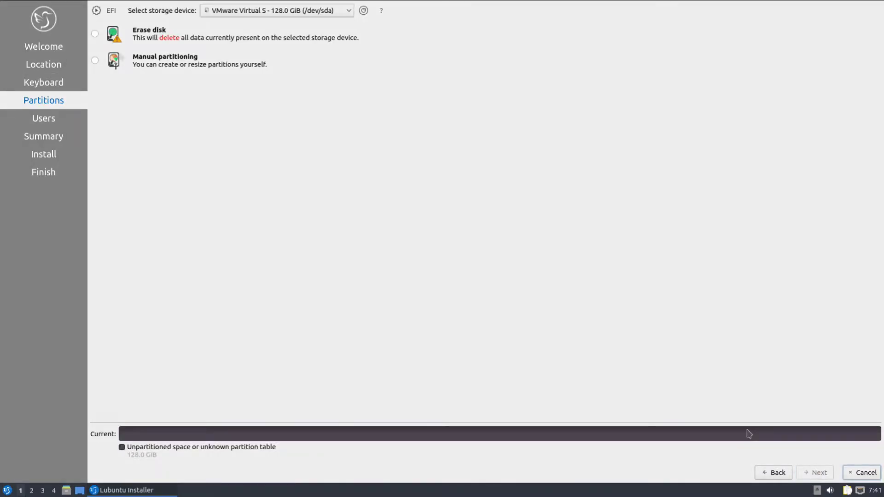
left_click(96, 62)
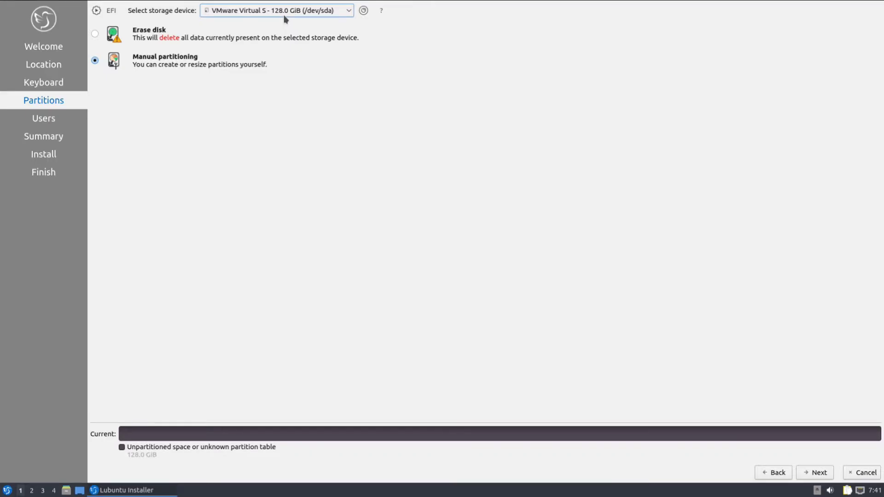
left_click(819, 472)
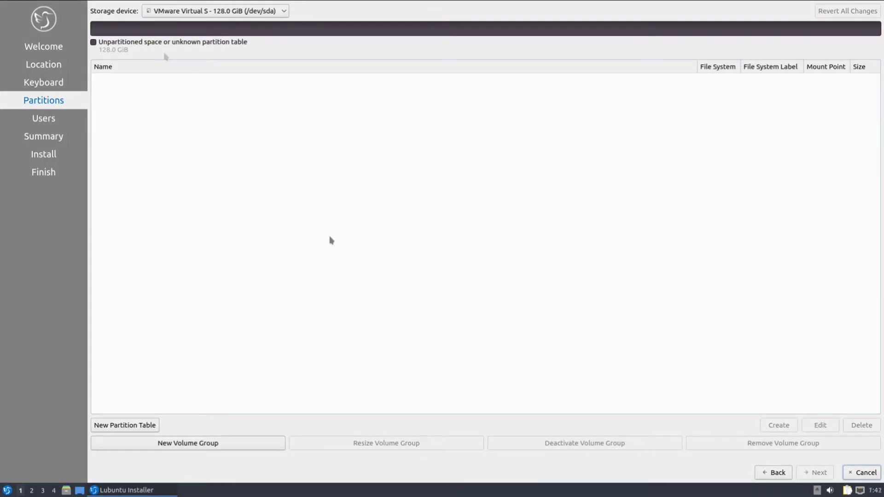
Create a GPT partition table on /dev/sda and select its 128 GiB free space
left_click(141, 425)
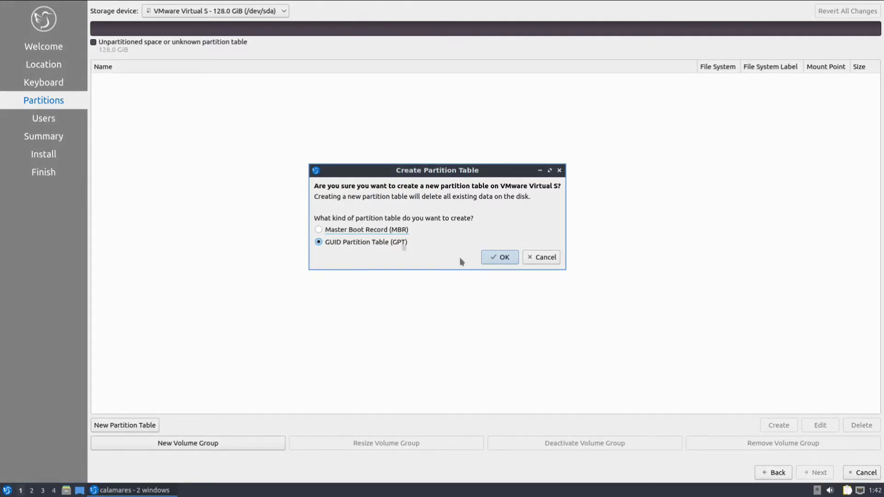
left_click(497, 257)
left_click(222, 81)
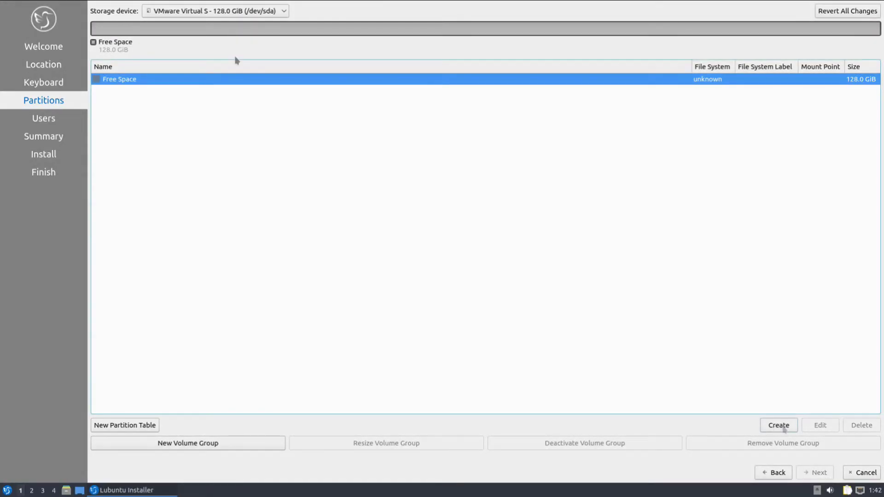
Create a 512 MiB fat32 partition mounted at /boot/efi with the boot flag
left_click(779, 425)
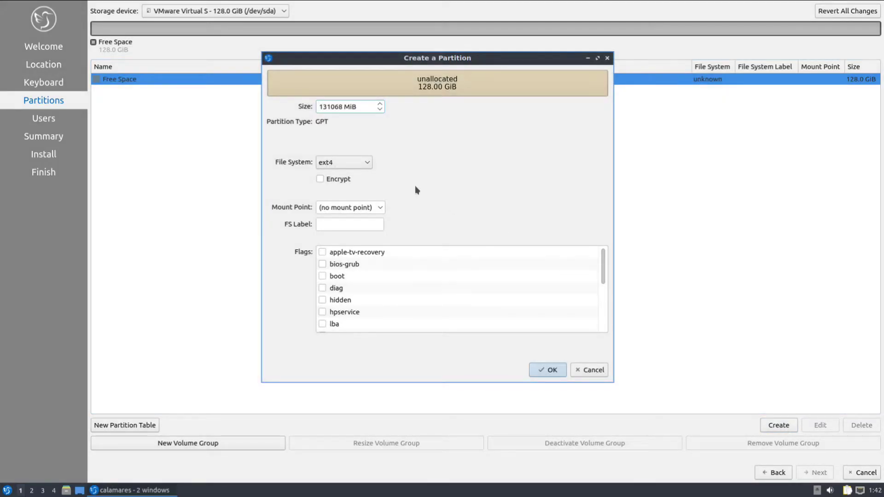
left_click_drag(357, 106, 297, 103)
type("512")
left_click(366, 162)
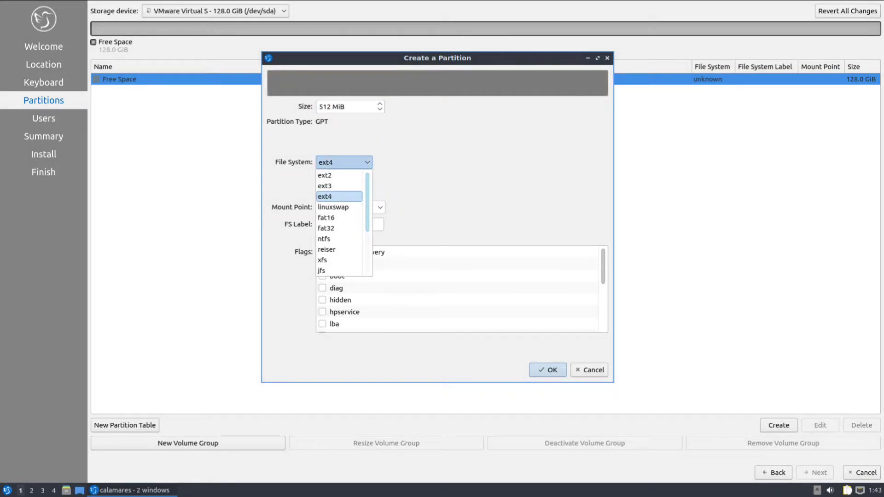
left_click(344, 228)
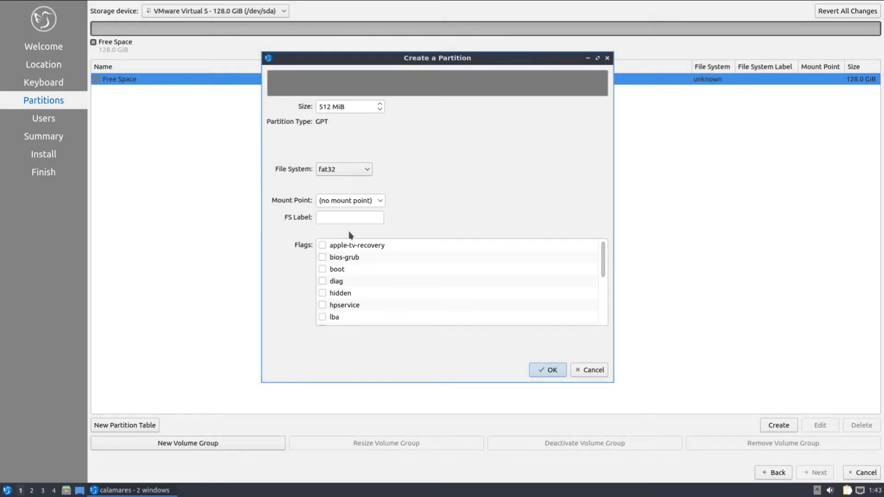
scroll(350, 200, "down", 3)
left_click(322, 268)
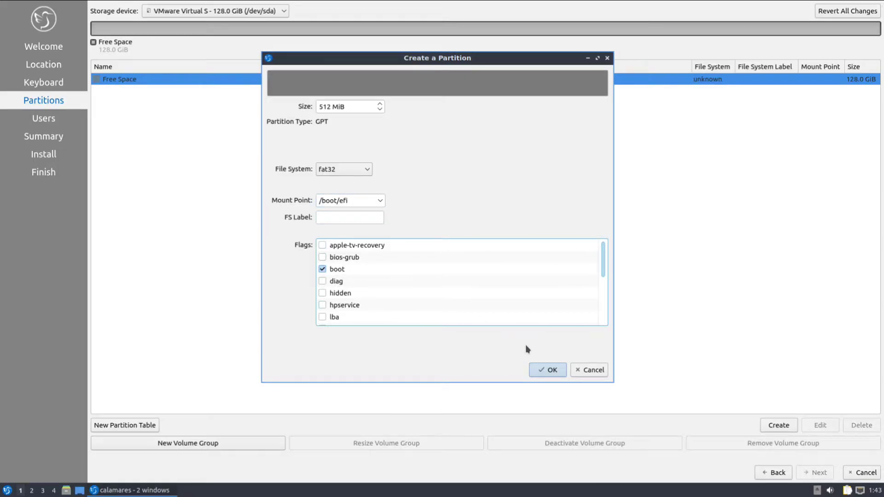
left_click(546, 369)
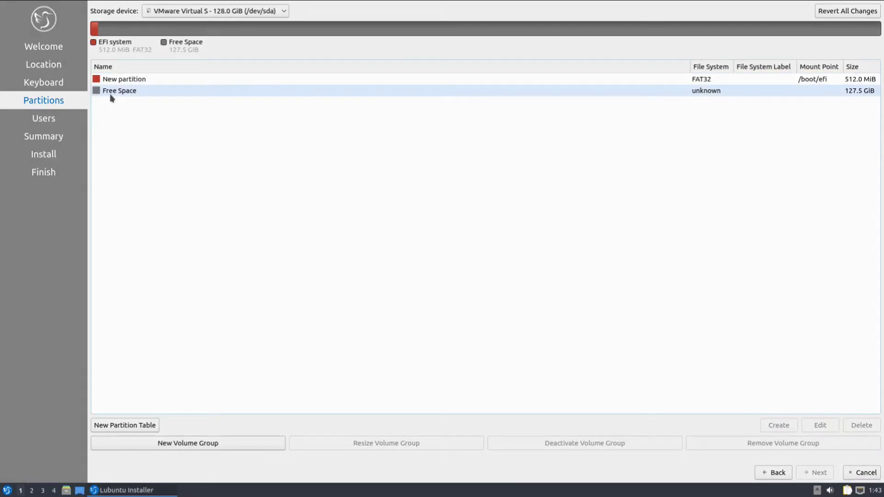
Create an 8192 MiB linuxswap partition with the swap flag in the free space
left_click(111, 92)
left_click(778, 425)
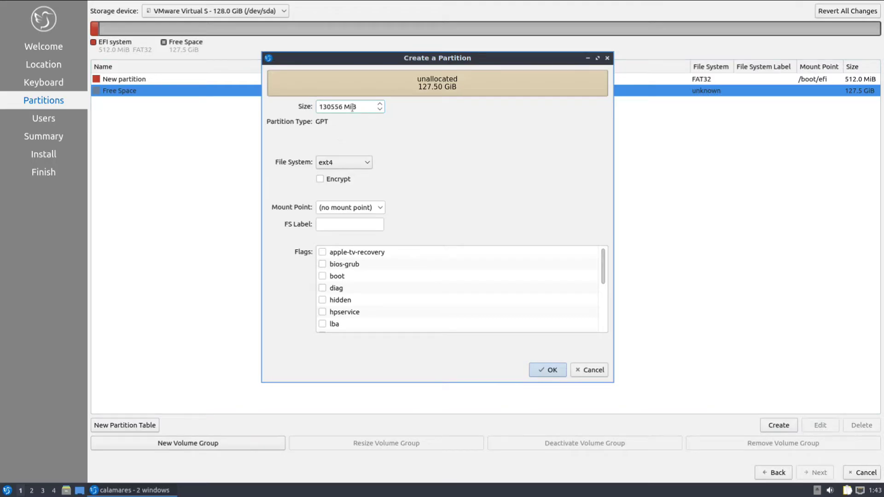
left_click_drag(357, 107, 280, 109)
type("8192")
left_click(354, 163)
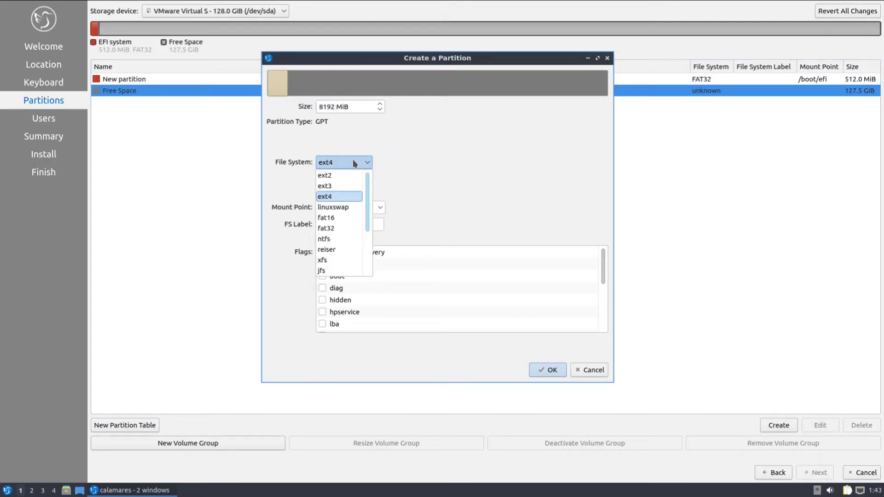
left_click(339, 204)
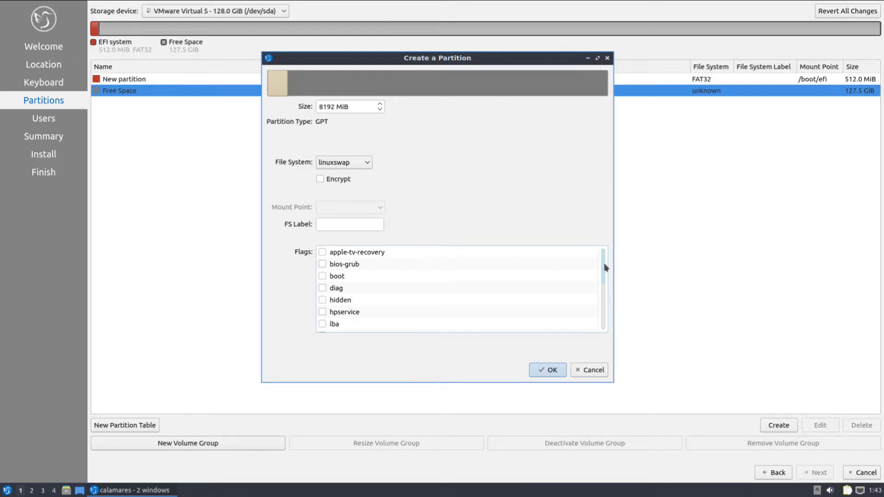
left_click_drag(604, 266, 604, 328)
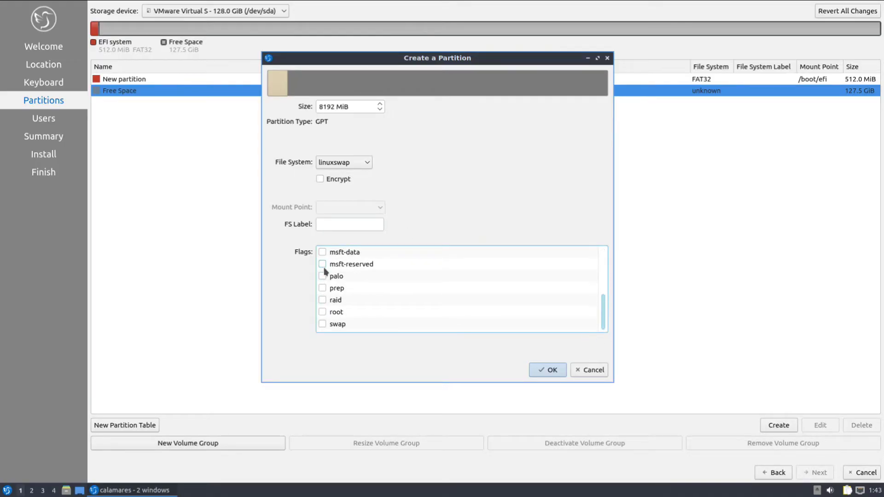
left_click(322, 324)
left_click(546, 369)
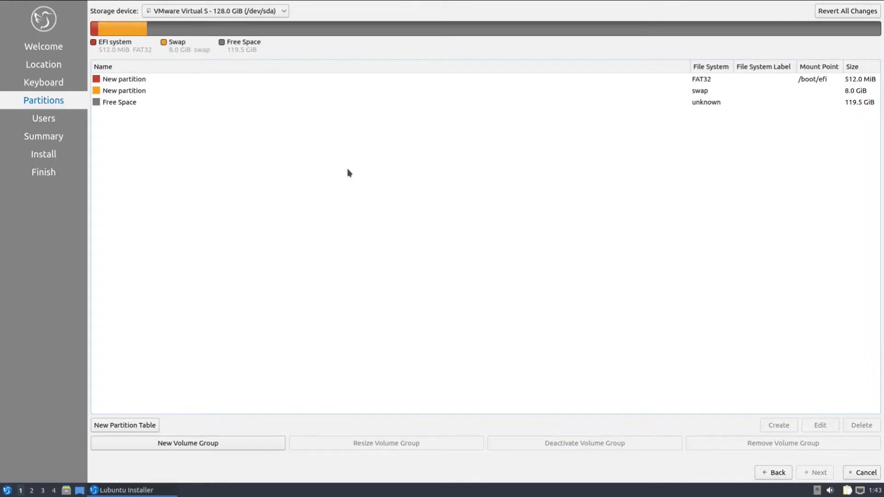
left_click(154, 102)
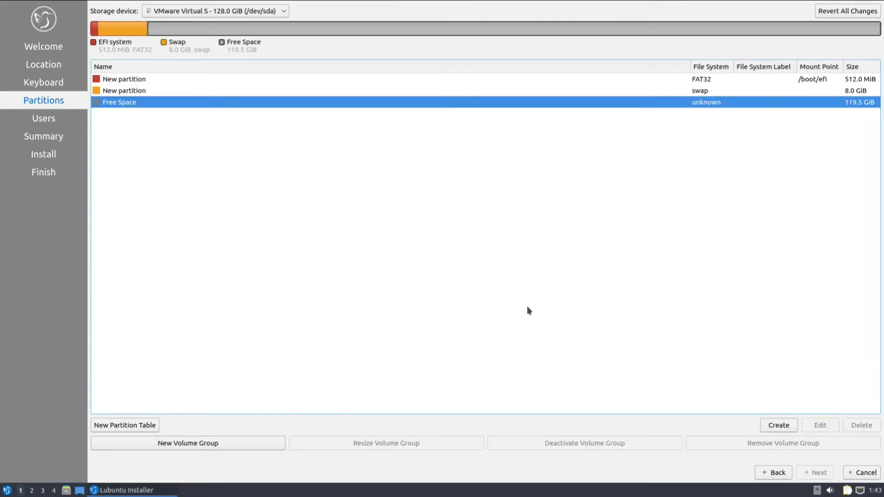
Create a 60000 MiB ext4 partition mounted at / with the root flag
left_click(769, 425)
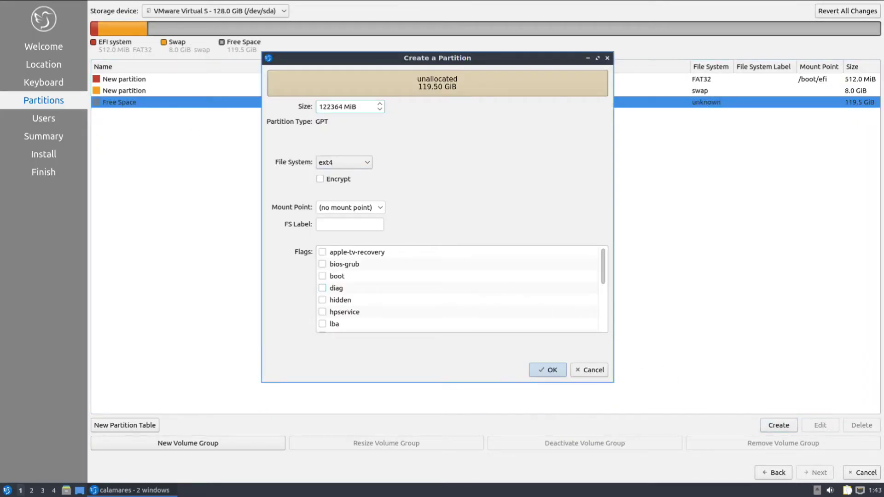
left_click_drag(361, 106, 300, 111)
type("60000")
left_click(380, 207)
left_click(341, 229)
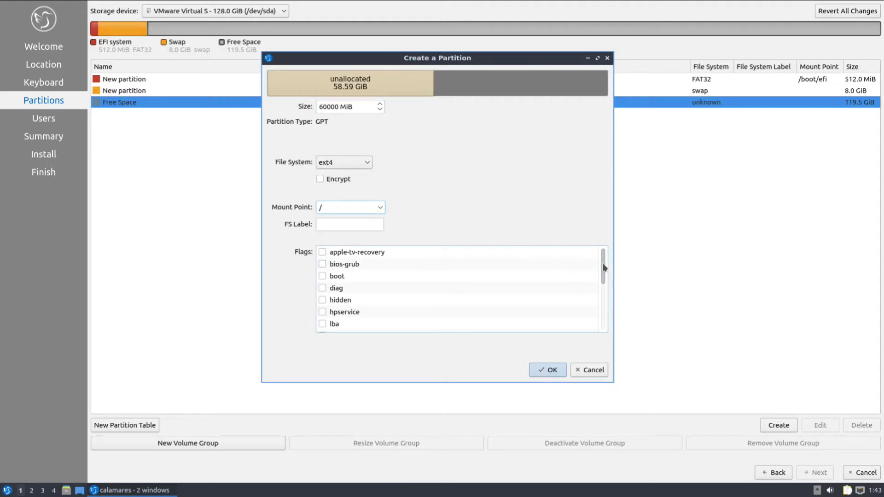
left_click_drag(603, 270, 602, 313)
left_click(322, 312)
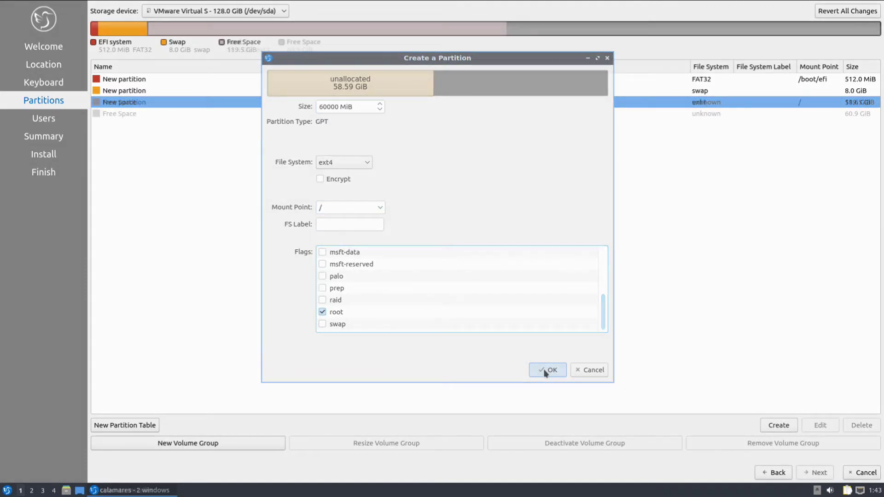
left_click(548, 369)
left_click(269, 117)
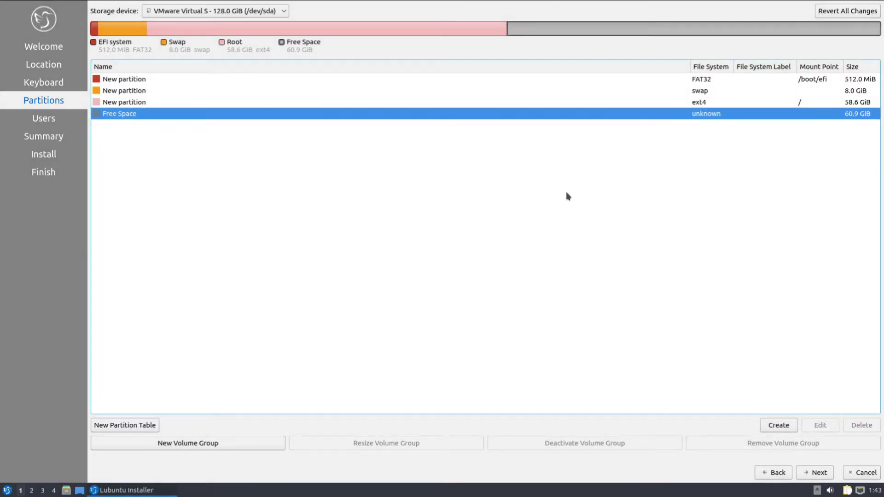
Create an ext4 partition at /home using all the remaining 60.9 GiB
left_click(779, 425)
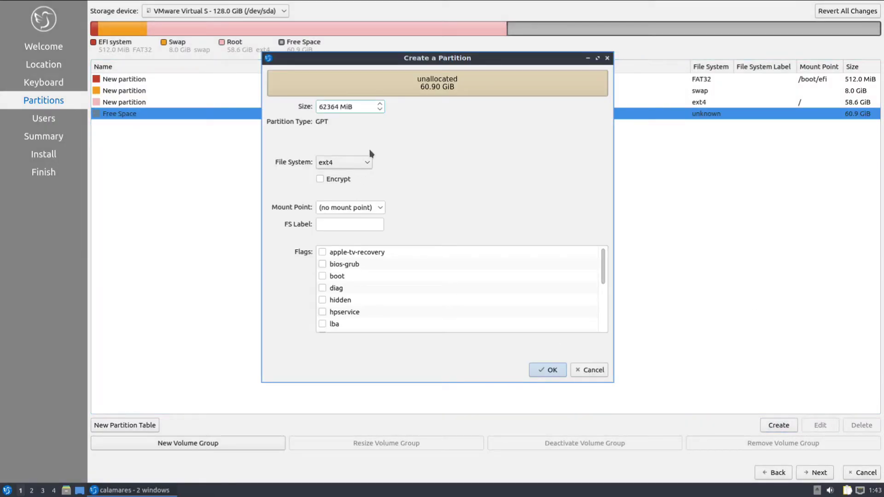
left_click(378, 210)
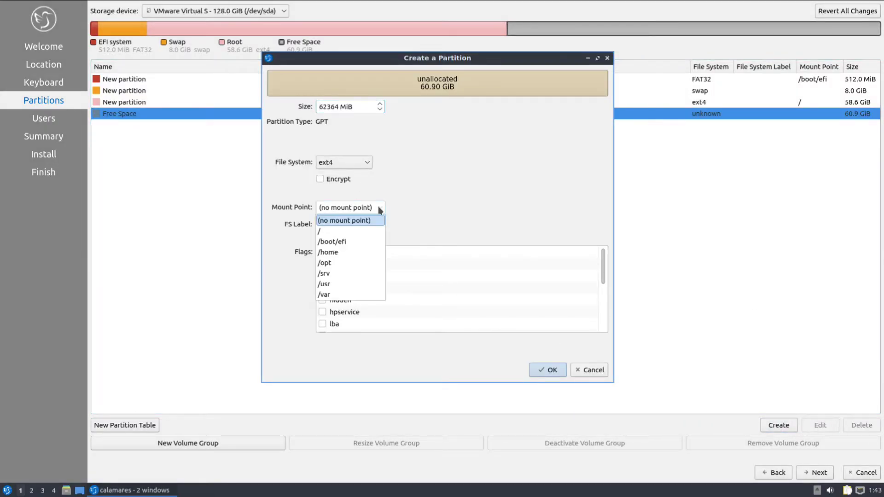
left_click(345, 251)
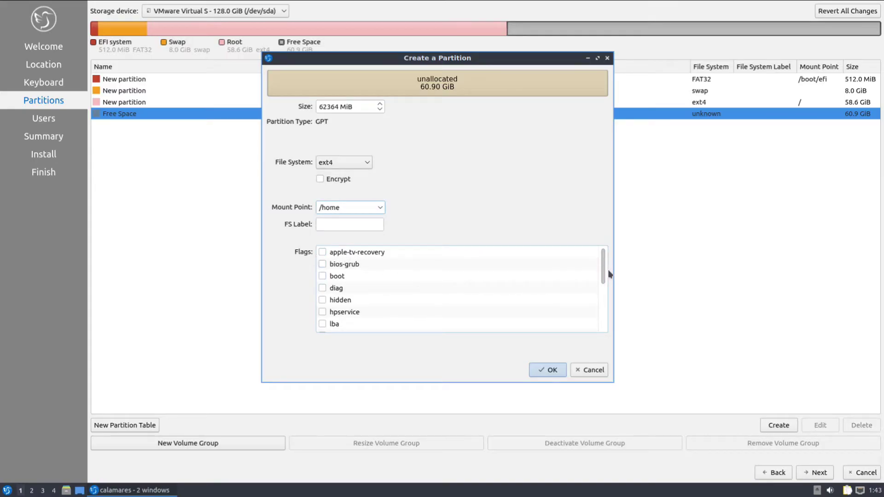
left_click_drag(606, 270, 607, 251)
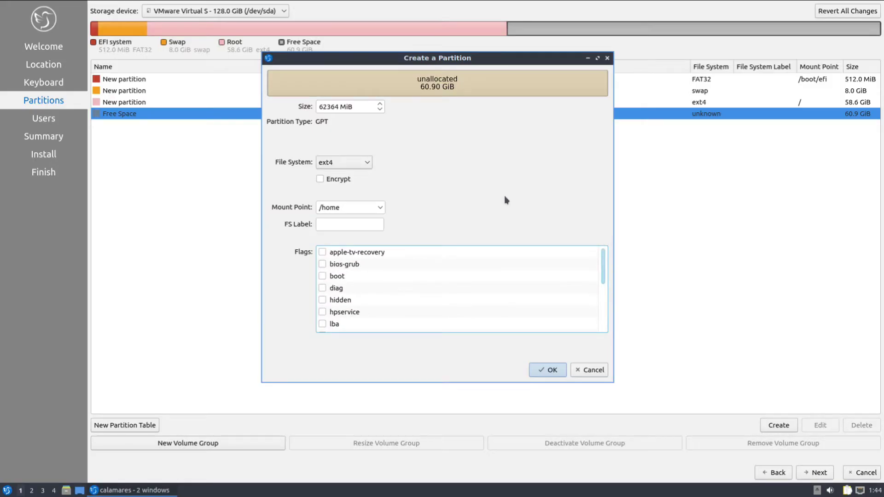
left_click(540, 370)
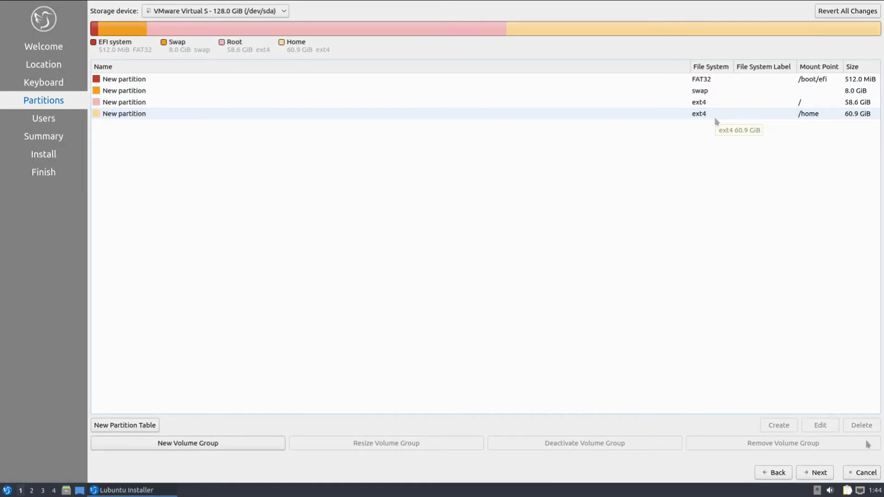
Enter the user's name and a matching password on the Users page, reaching the Summary
left_click(816, 472)
left_click(136, 24)
type("t")
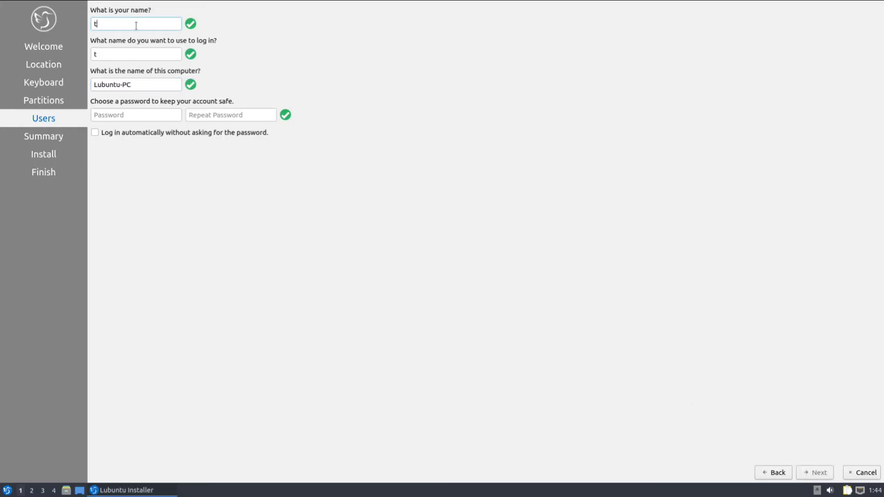
type("echsolutionz")
key("Tab")
key("Tab")
key("Tab")
type("1234")
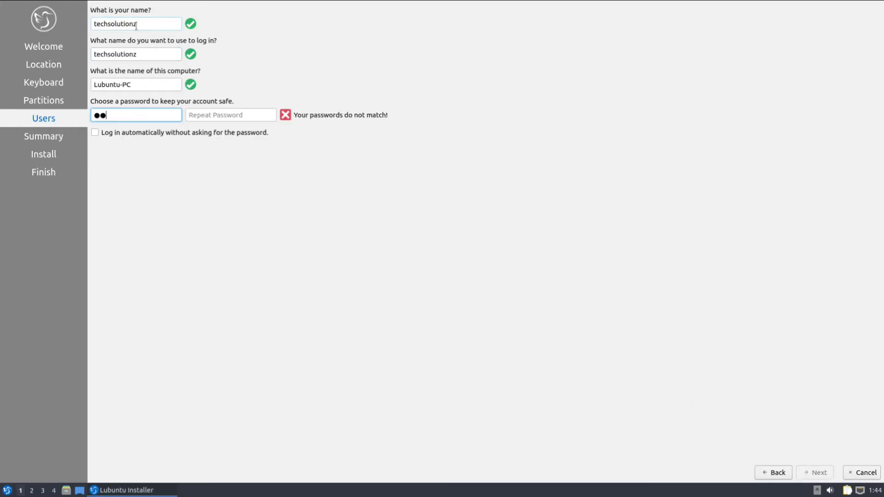
type("56")
key("Tab")
type("123456")
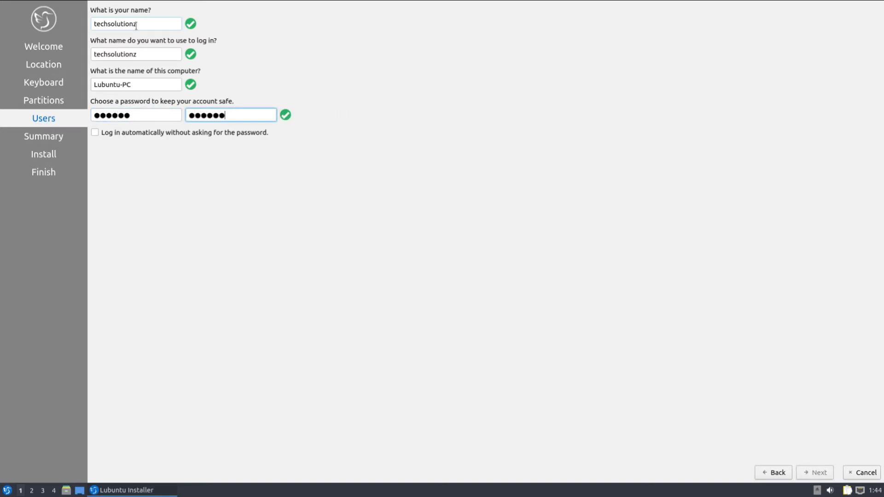
left_click(806, 471)
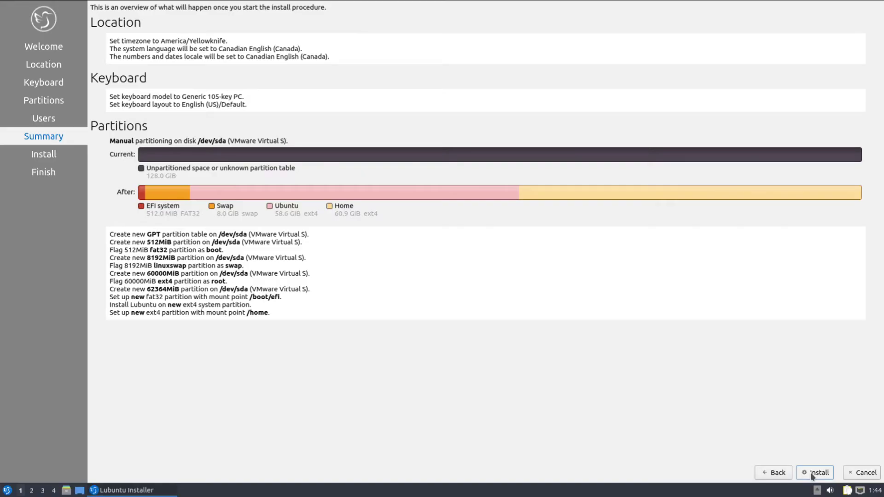
Install Lubuntu, confirming that the partition changes are written to disk
left_click(812, 473)
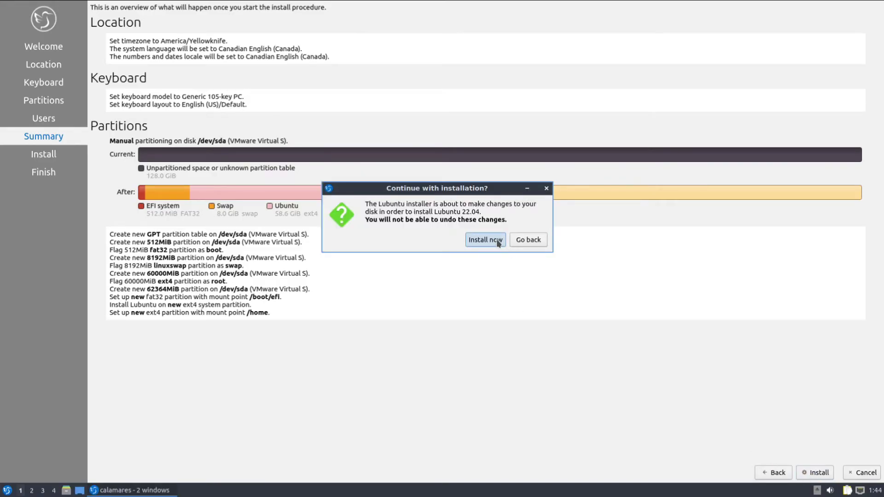
left_click(496, 239)
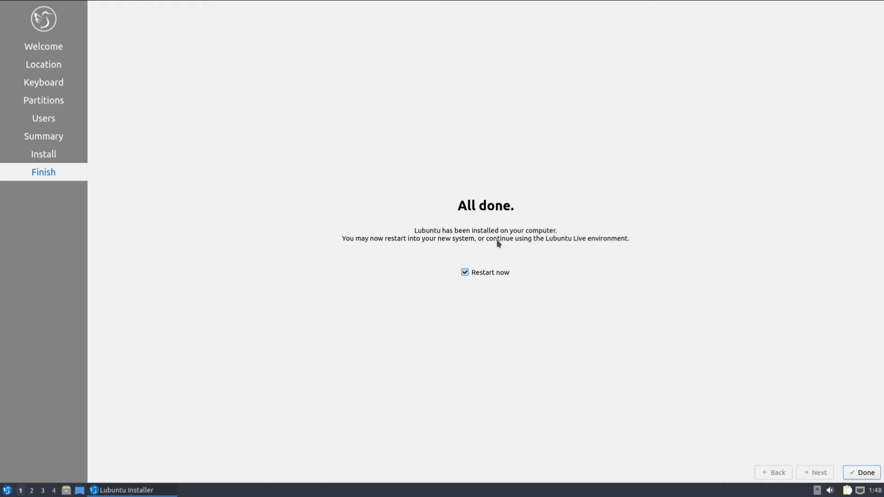
Restart into the installed Lubuntu and log in with the user's password
left_click(864, 477)
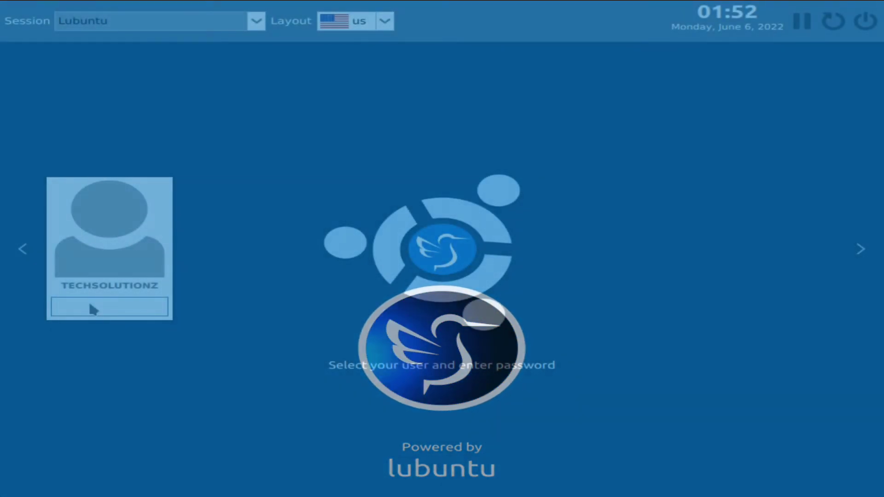
type("******")
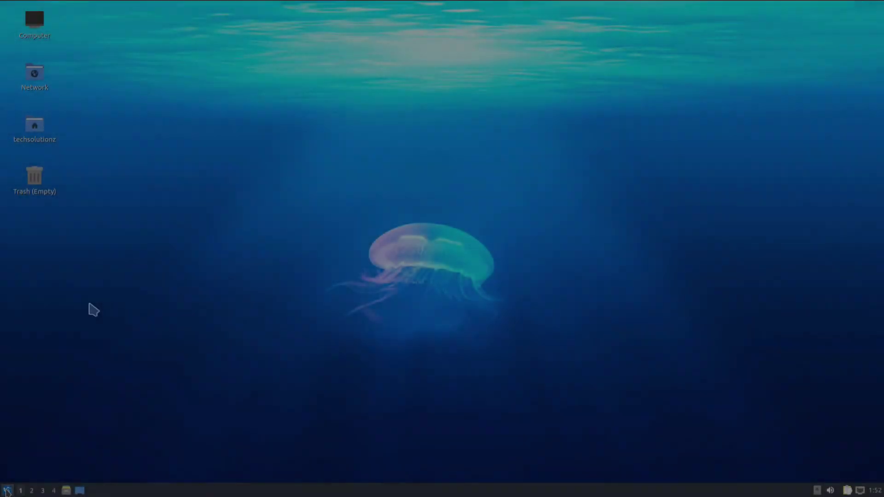
Launch QTerminal from the application menu search 'te' and focus its window
key("super")
type("te")
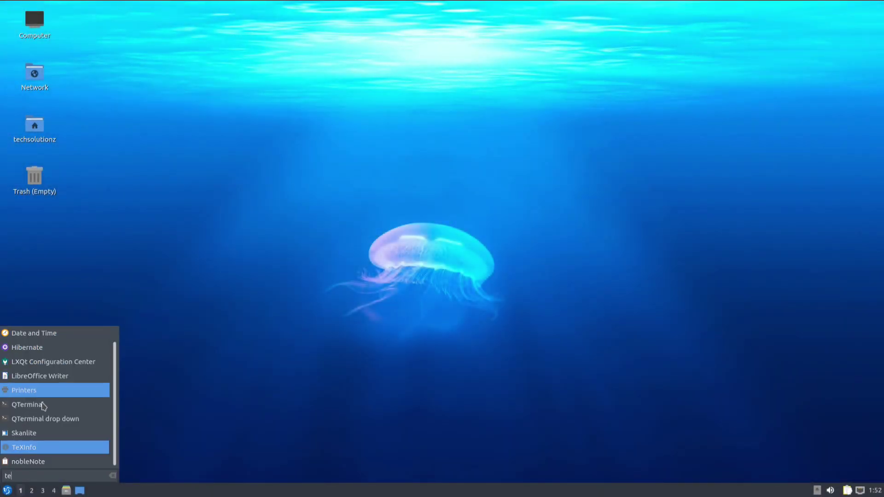
left_click(46, 405)
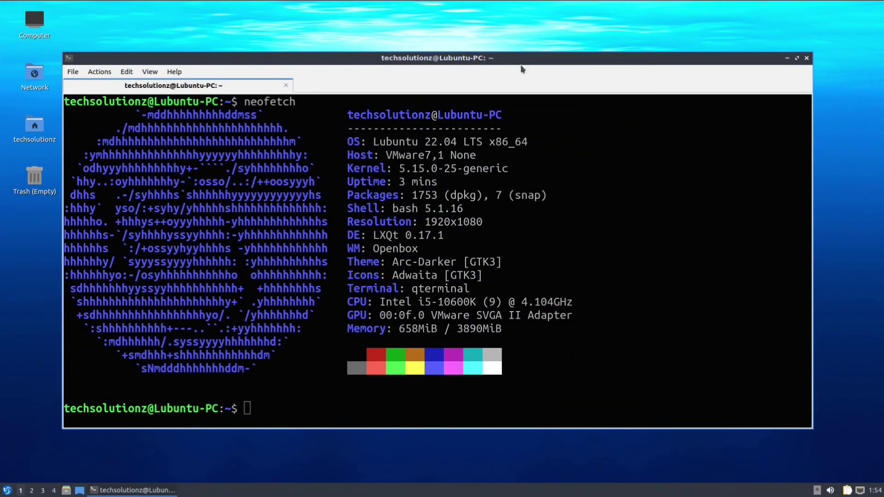
left_click(619, 74)
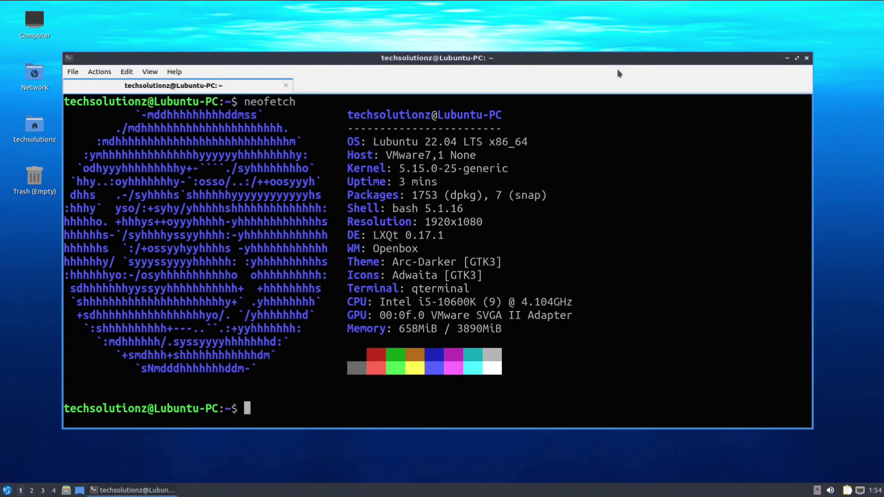